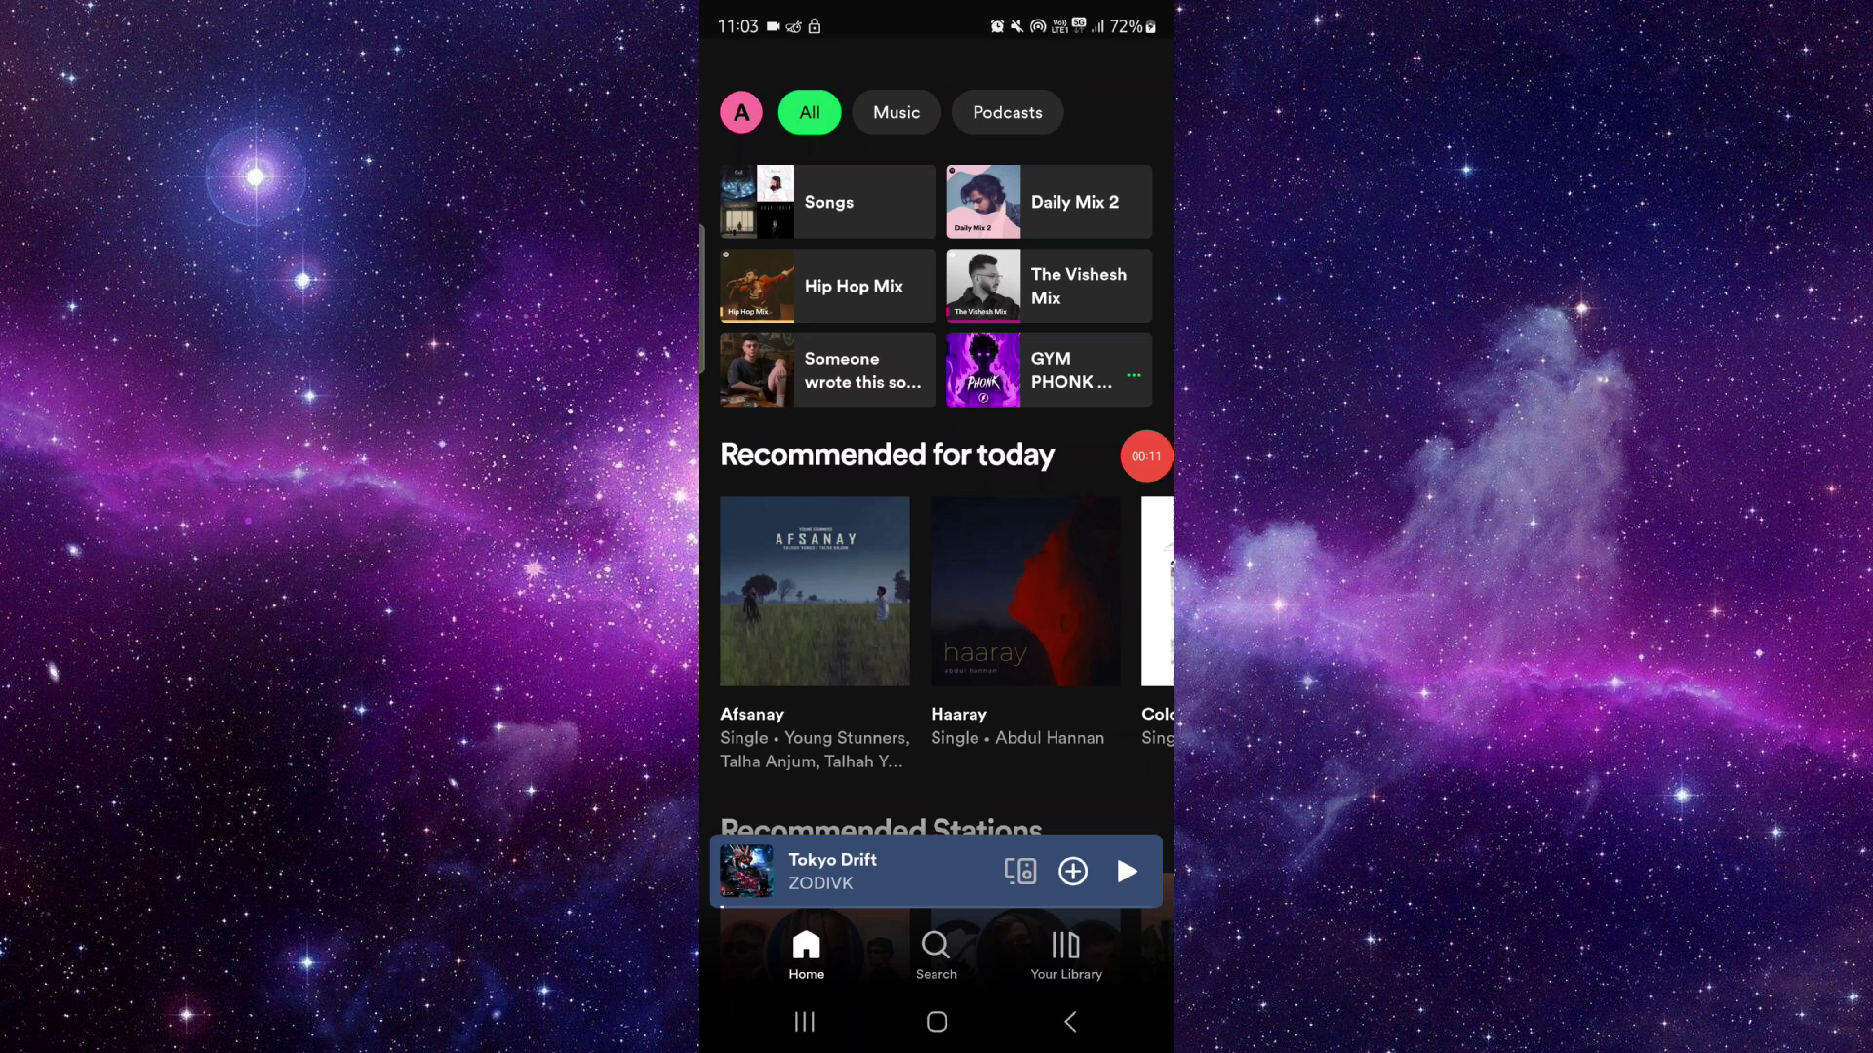
Open Settings and privacy from the profile avatar menu.
click(741, 114)
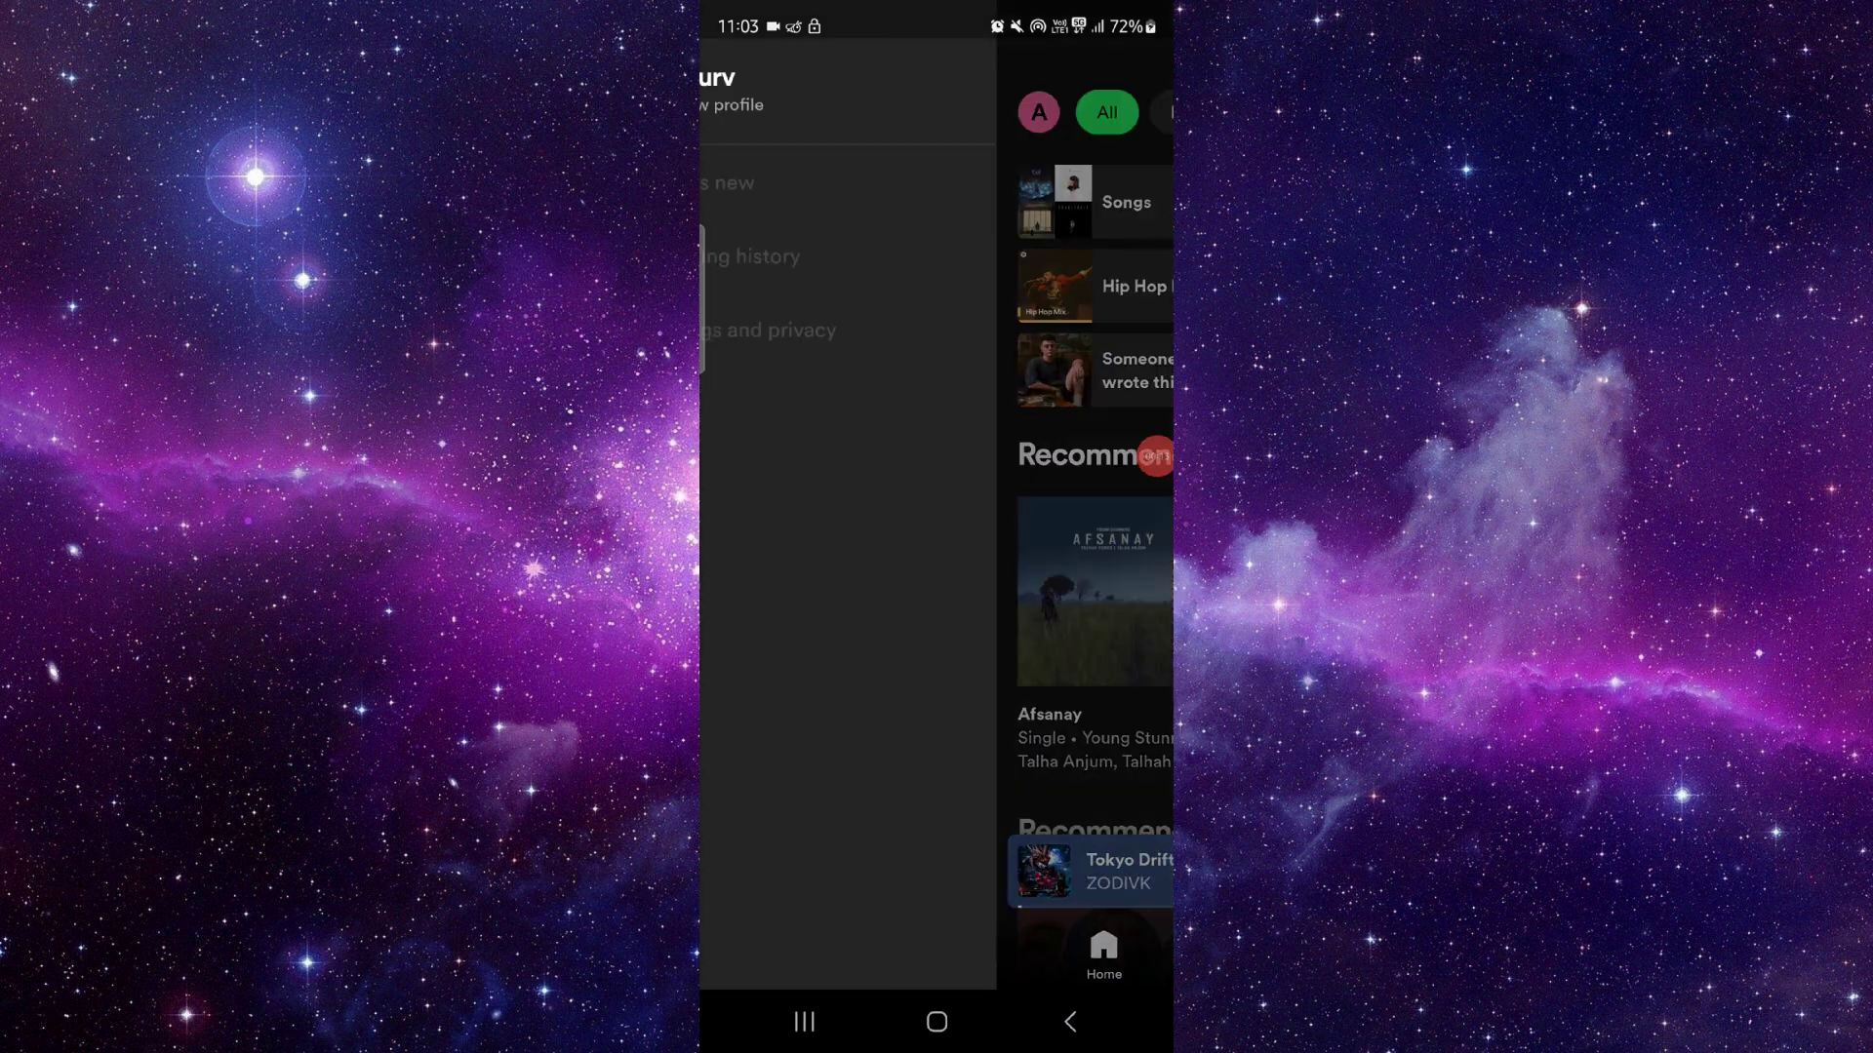
click(869, 329)
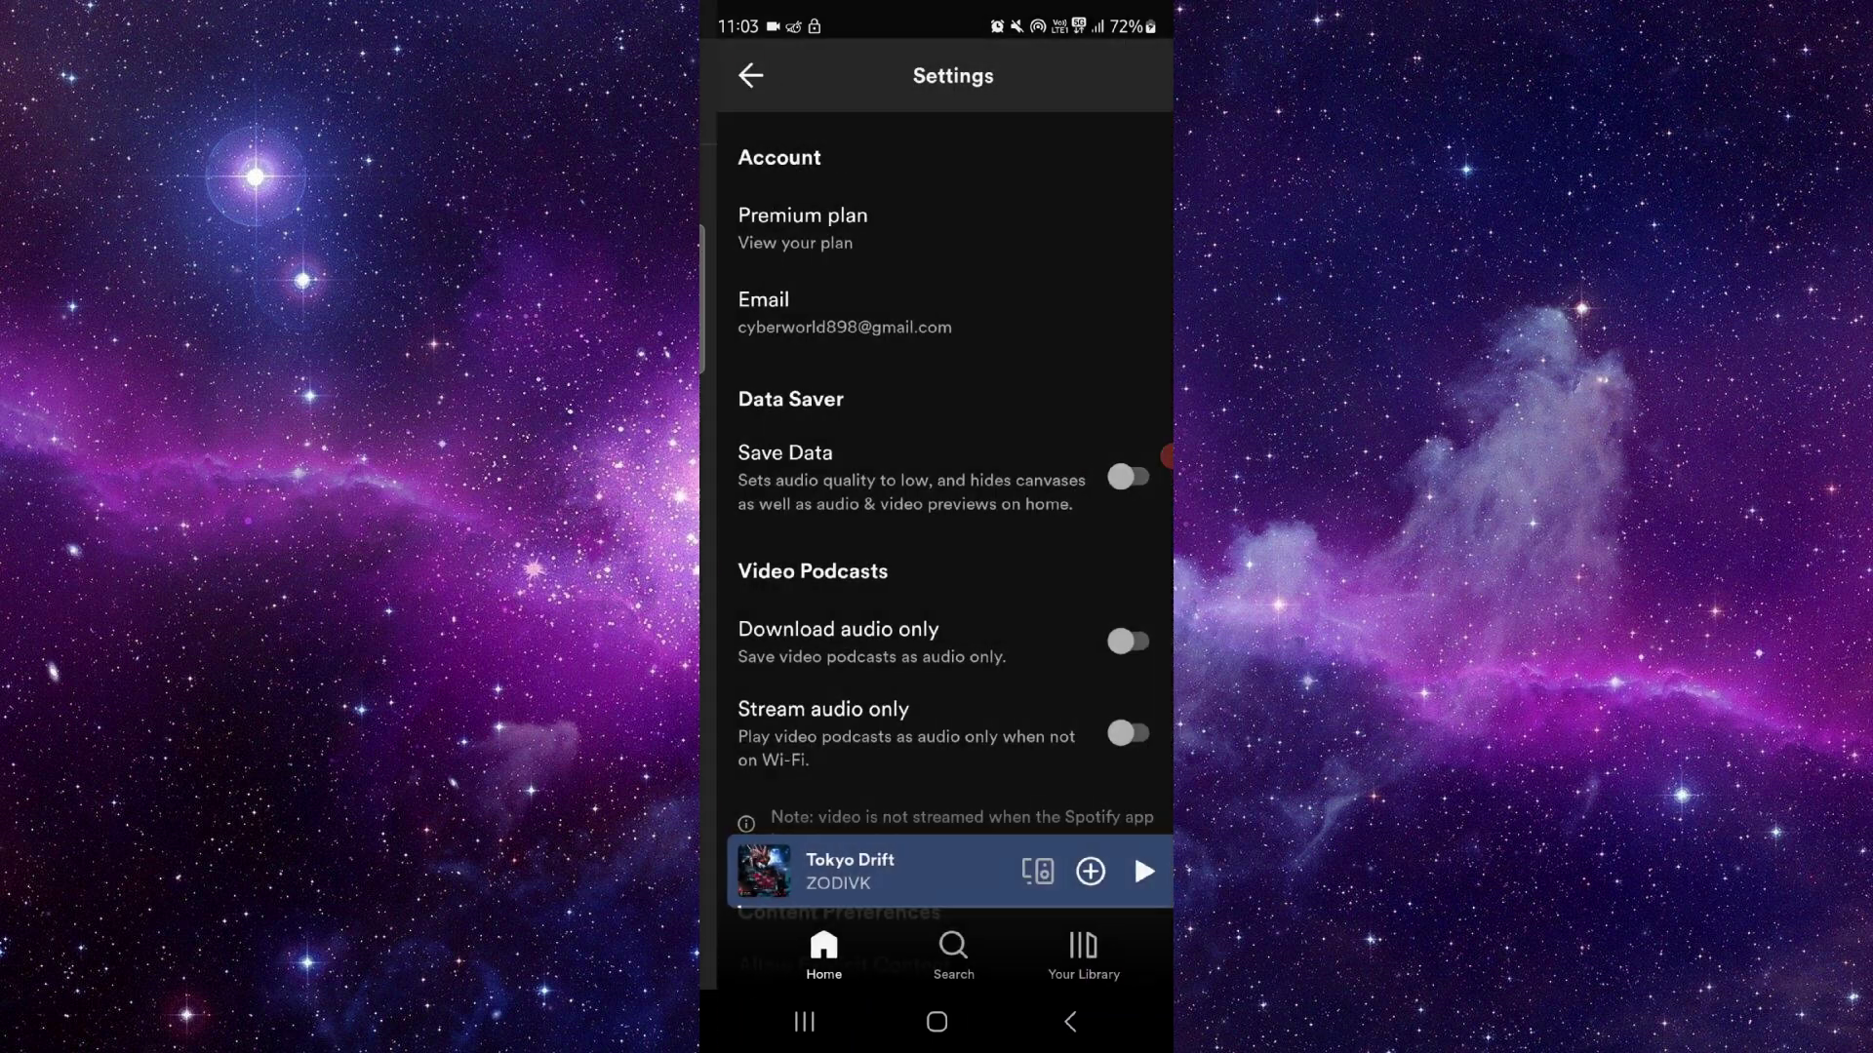
scroll(937, 526, down, 10)
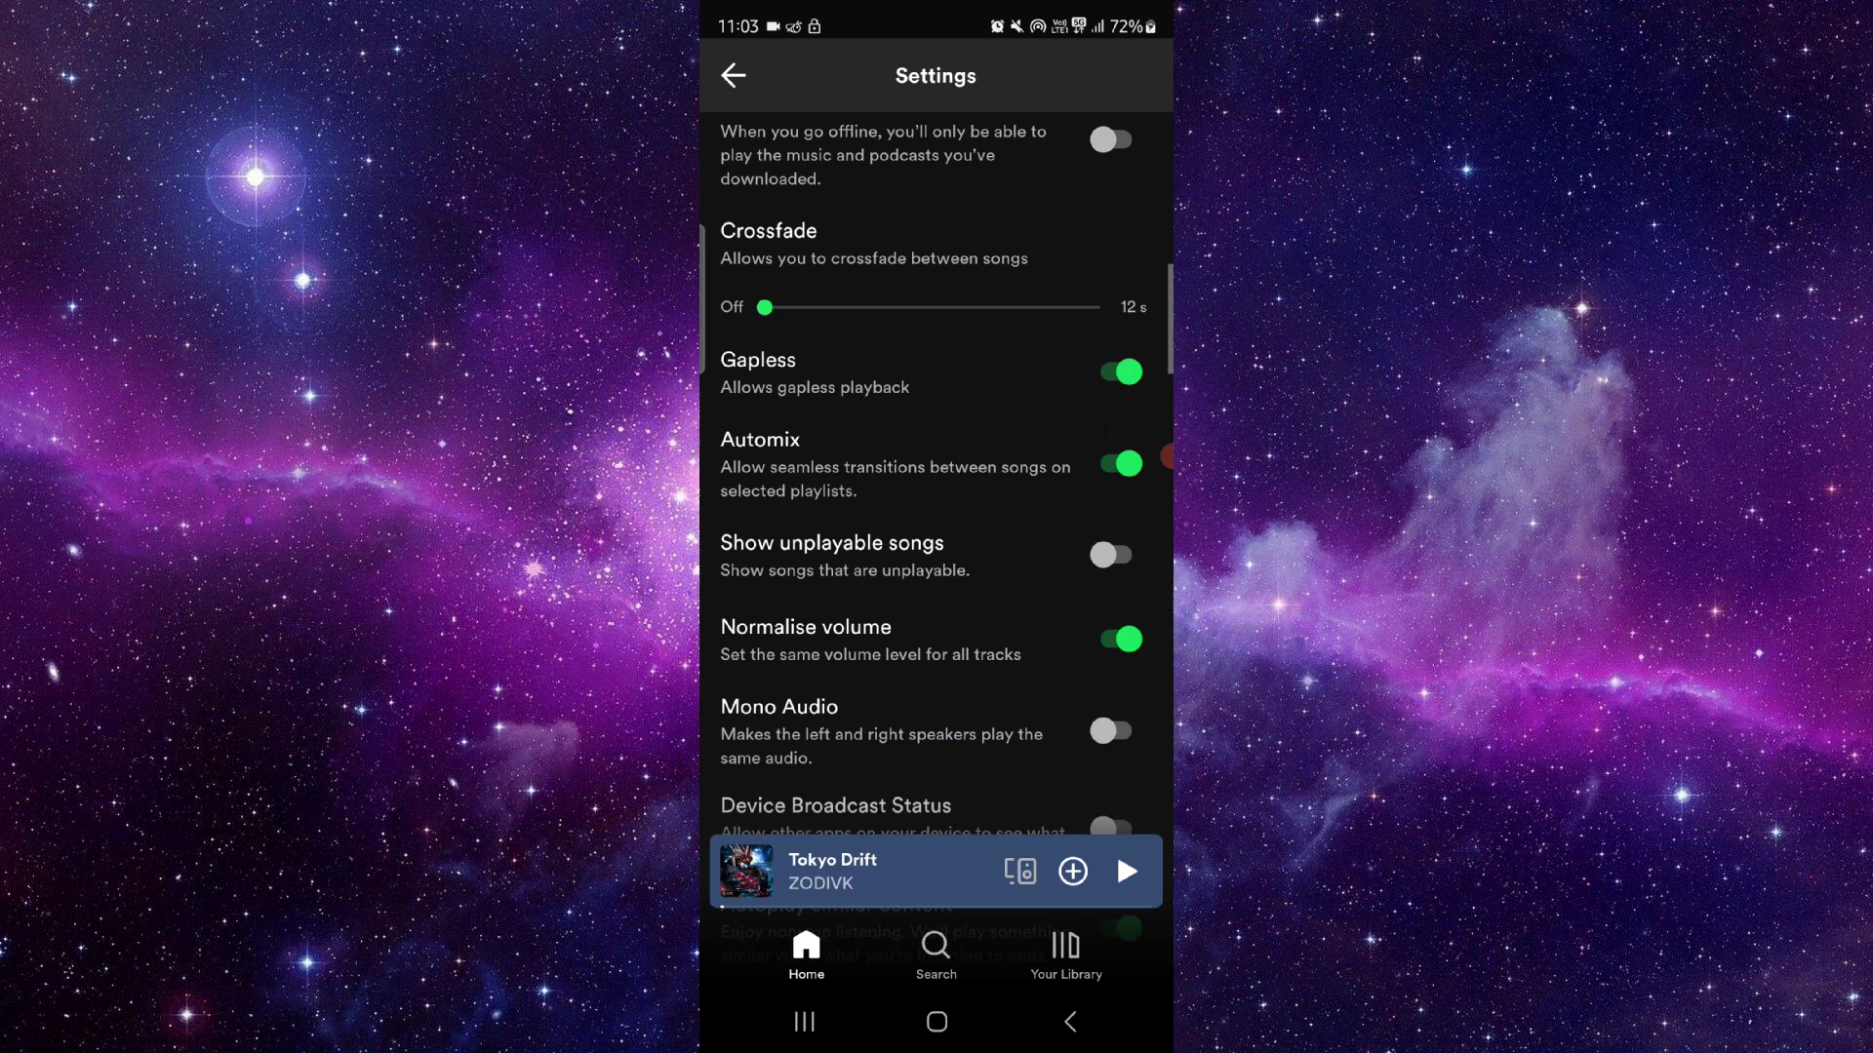
scroll(1112, 472, down, 5)
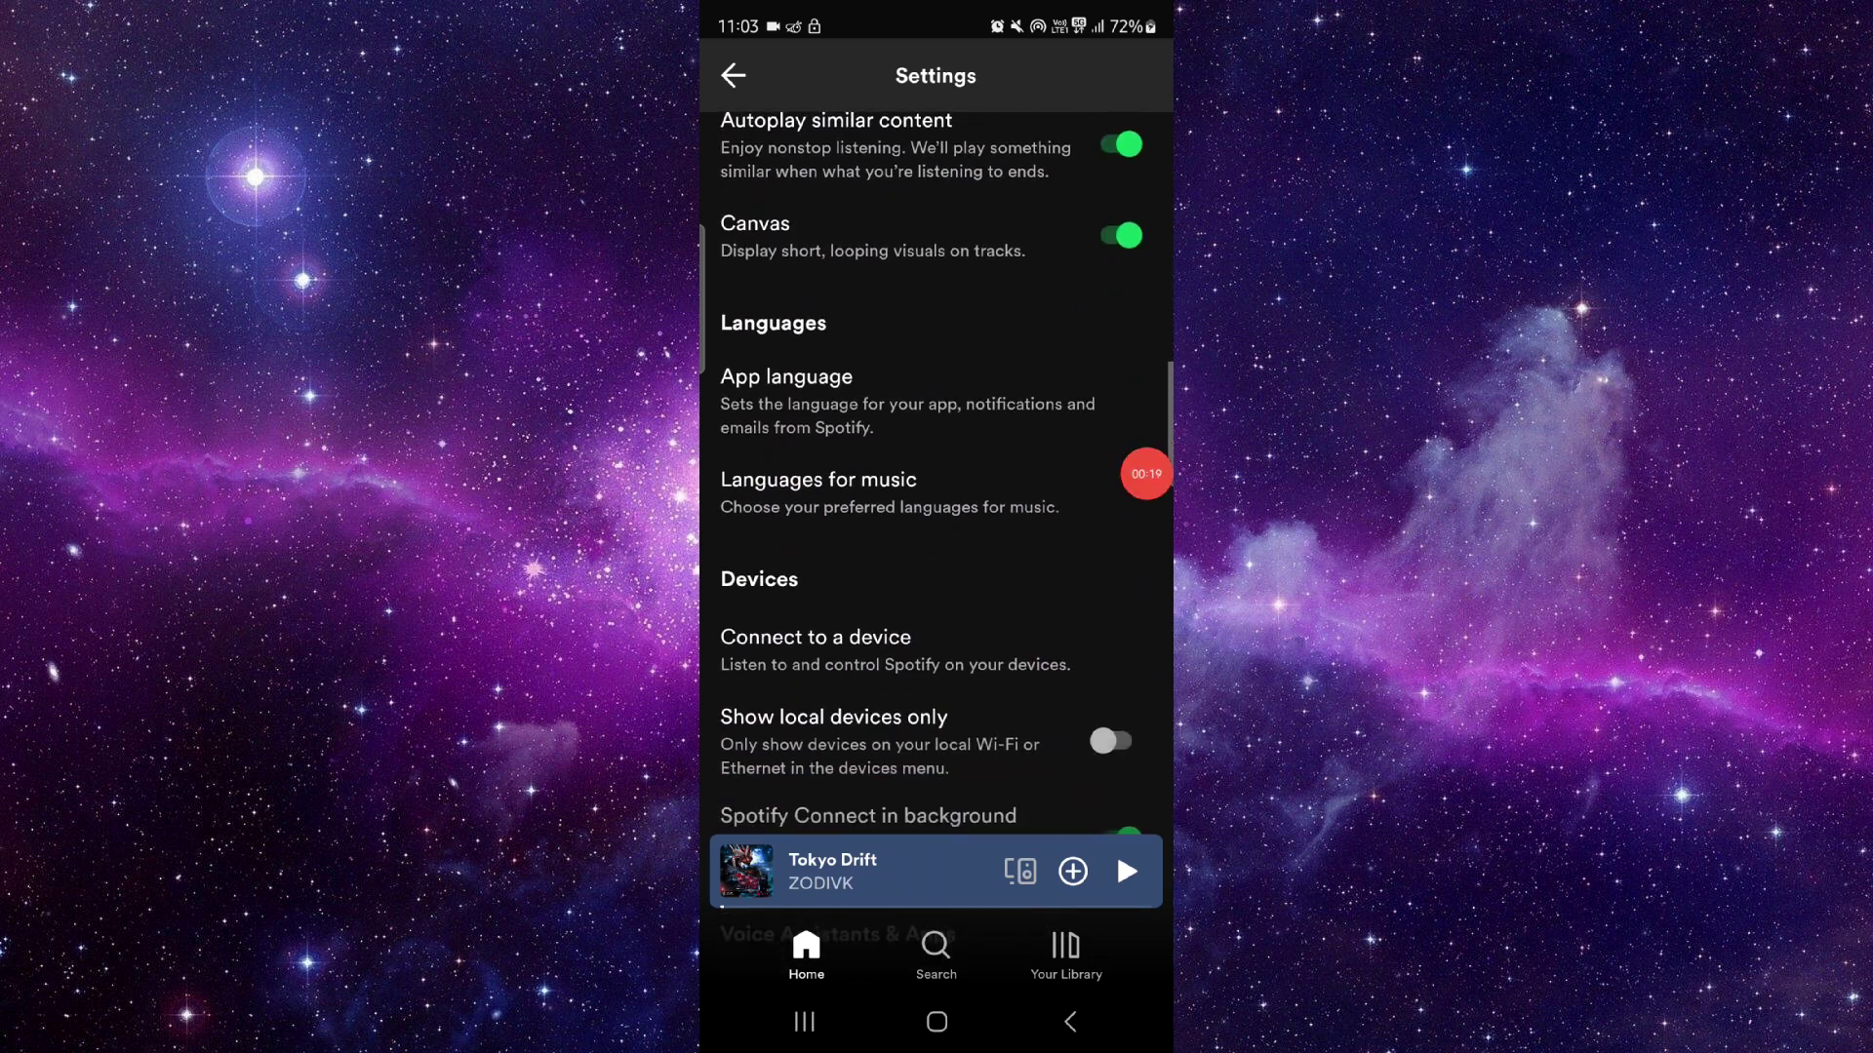
scroll(1145, 472, down, 3)
scroll(1146, 473, down, 4)
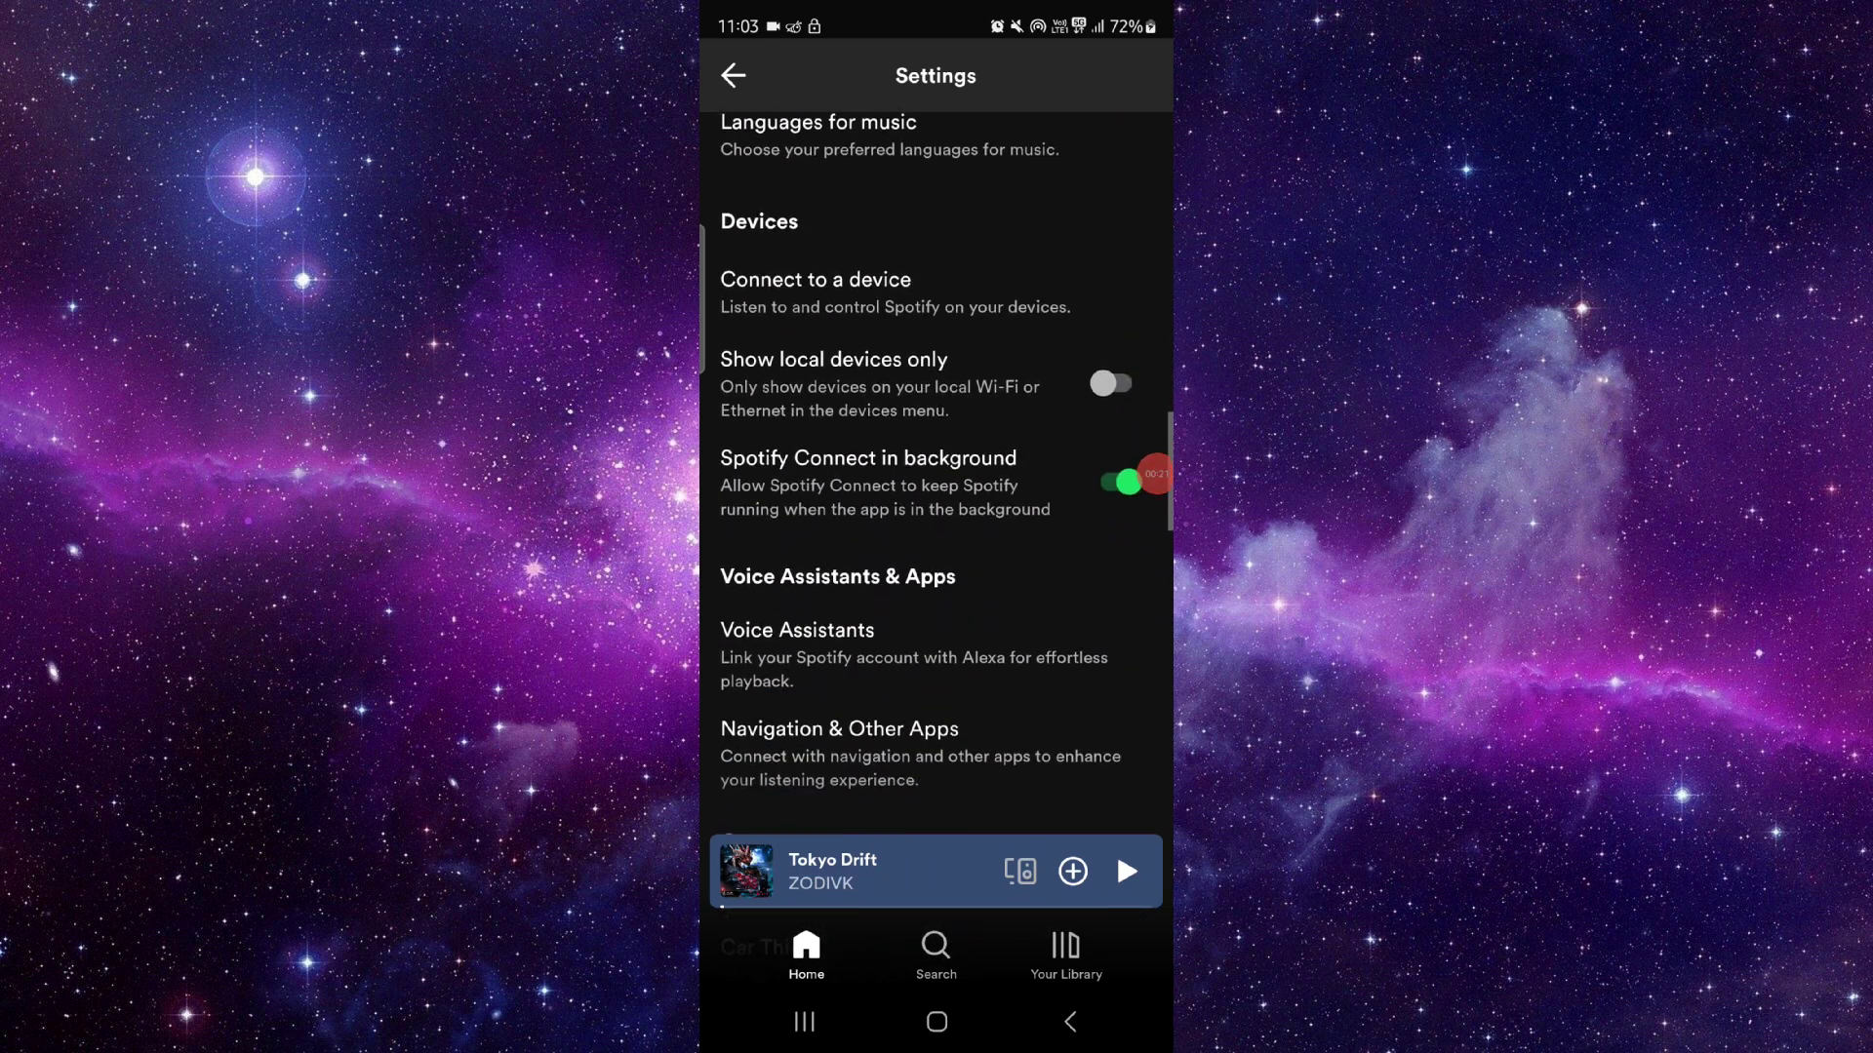
scroll(1153, 473, up, 3)
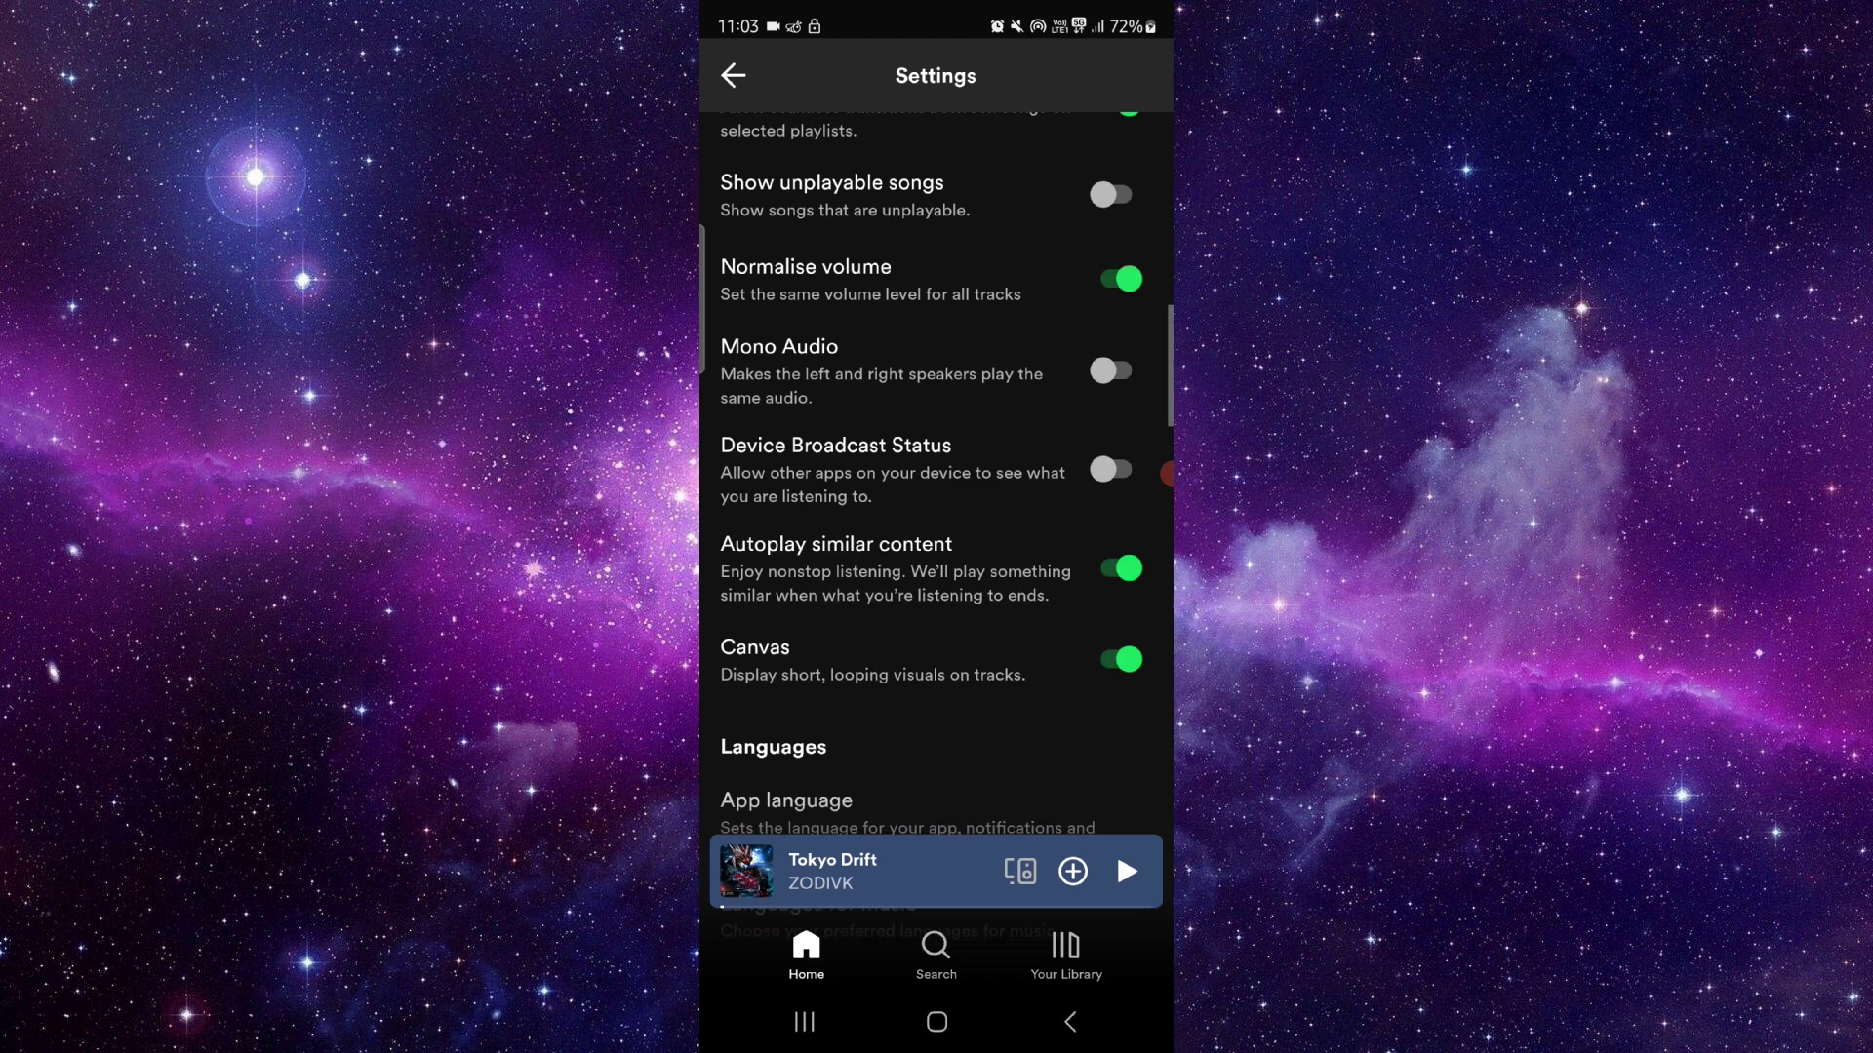
scroll(1153, 473, up, 4)
scroll(1153, 472, down, 2)
scroll(1153, 473, up, 3)
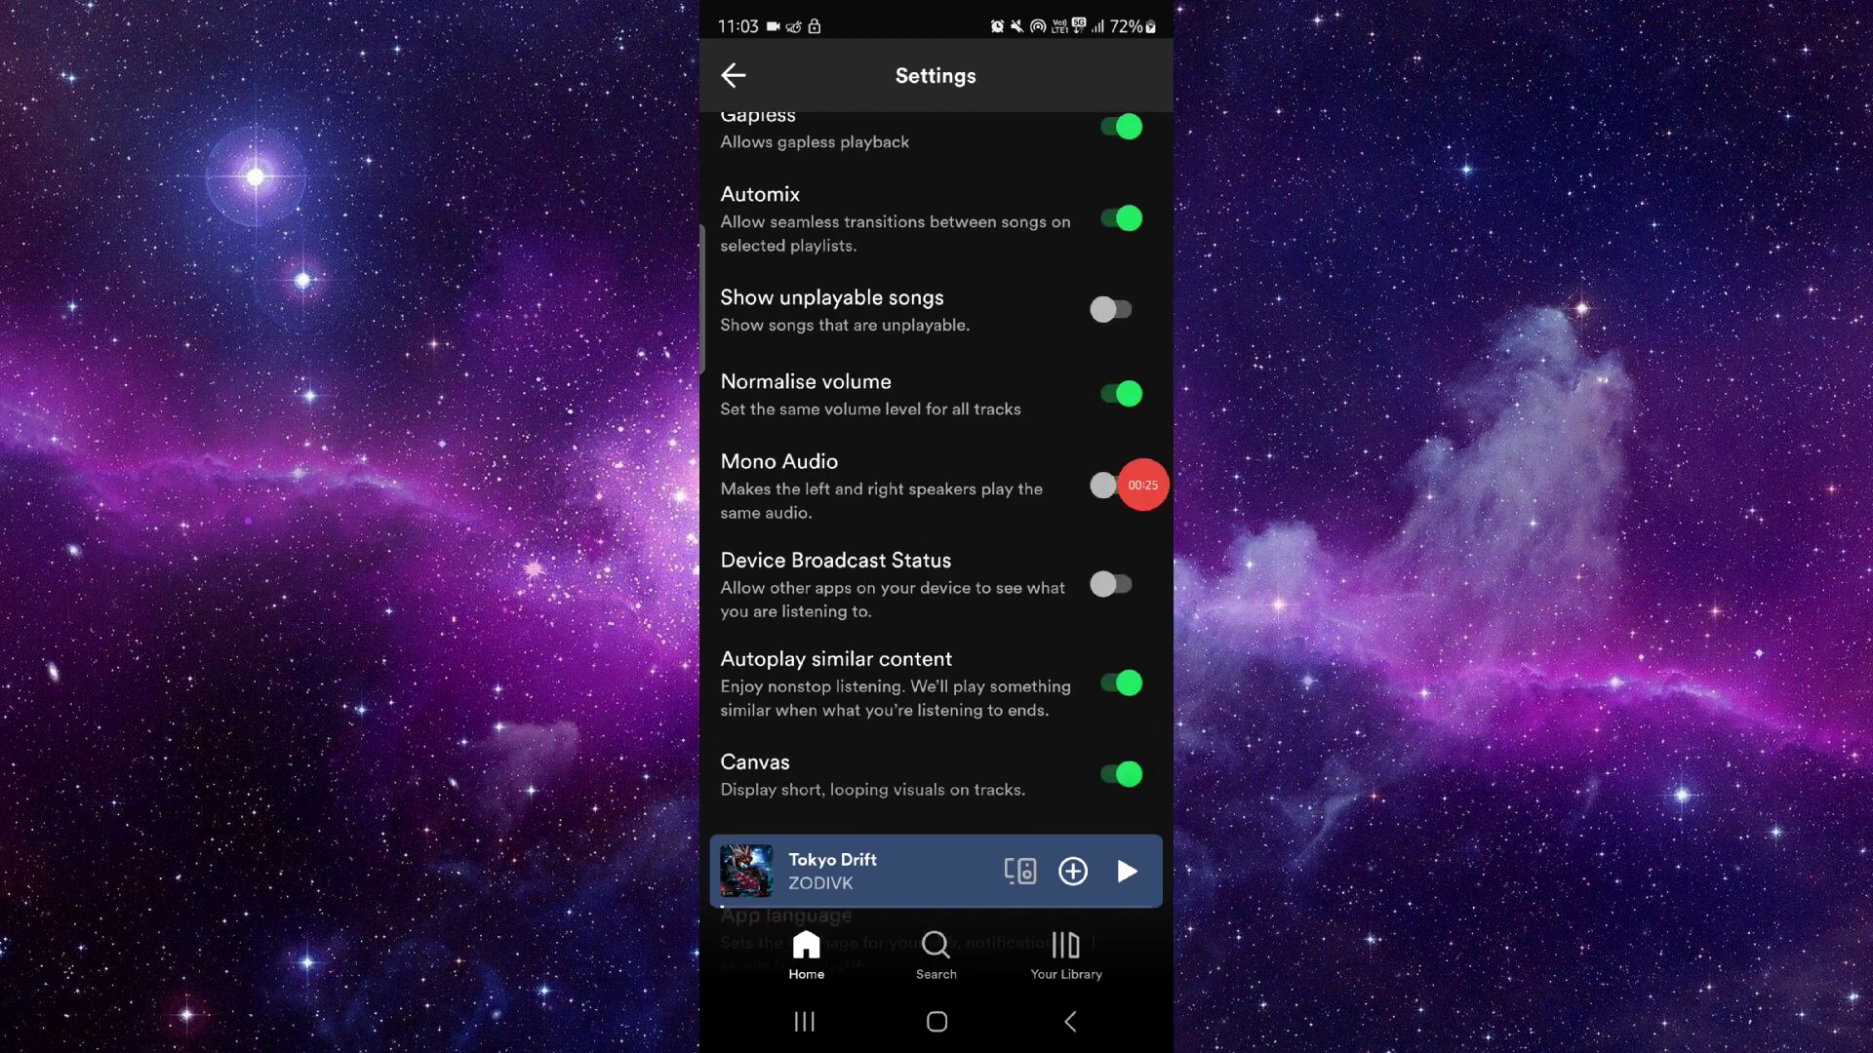
scroll(1153, 473, up, 2)
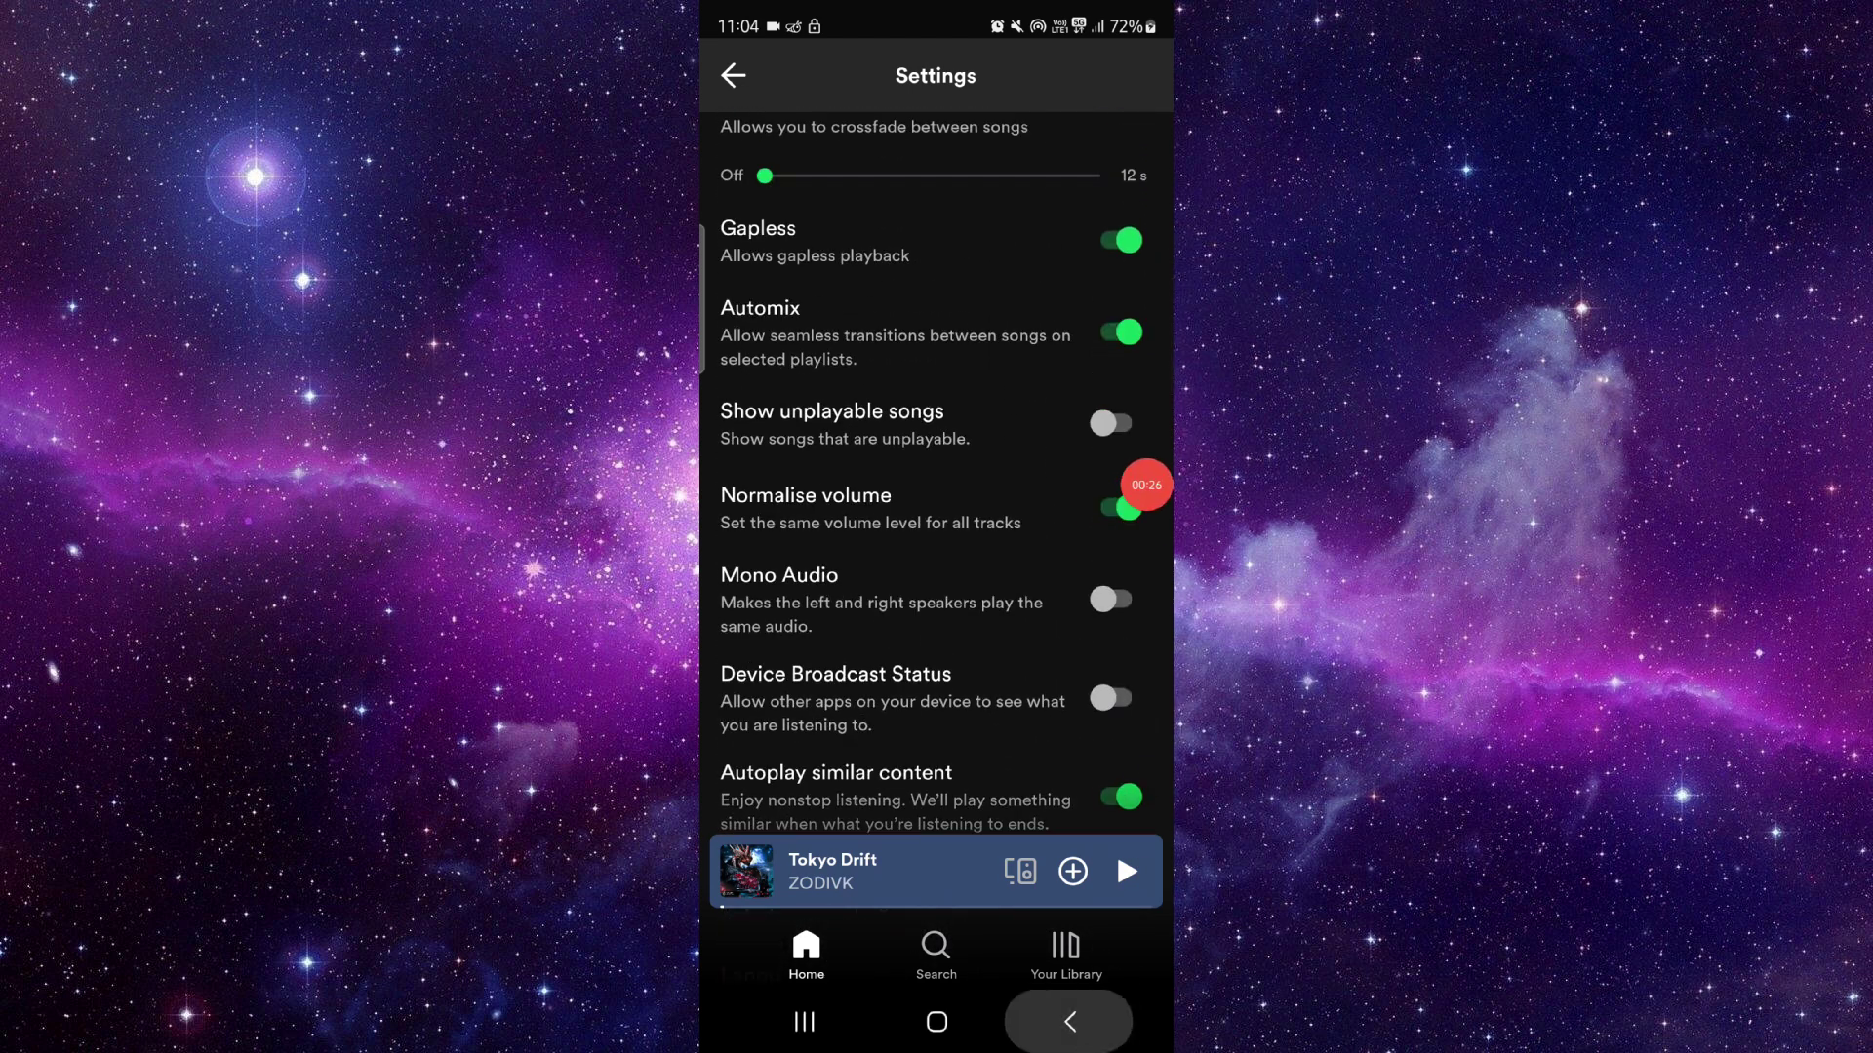
Go back from Settings to the Home feed with its mixes and Recommended for today.
click(1070, 1022)
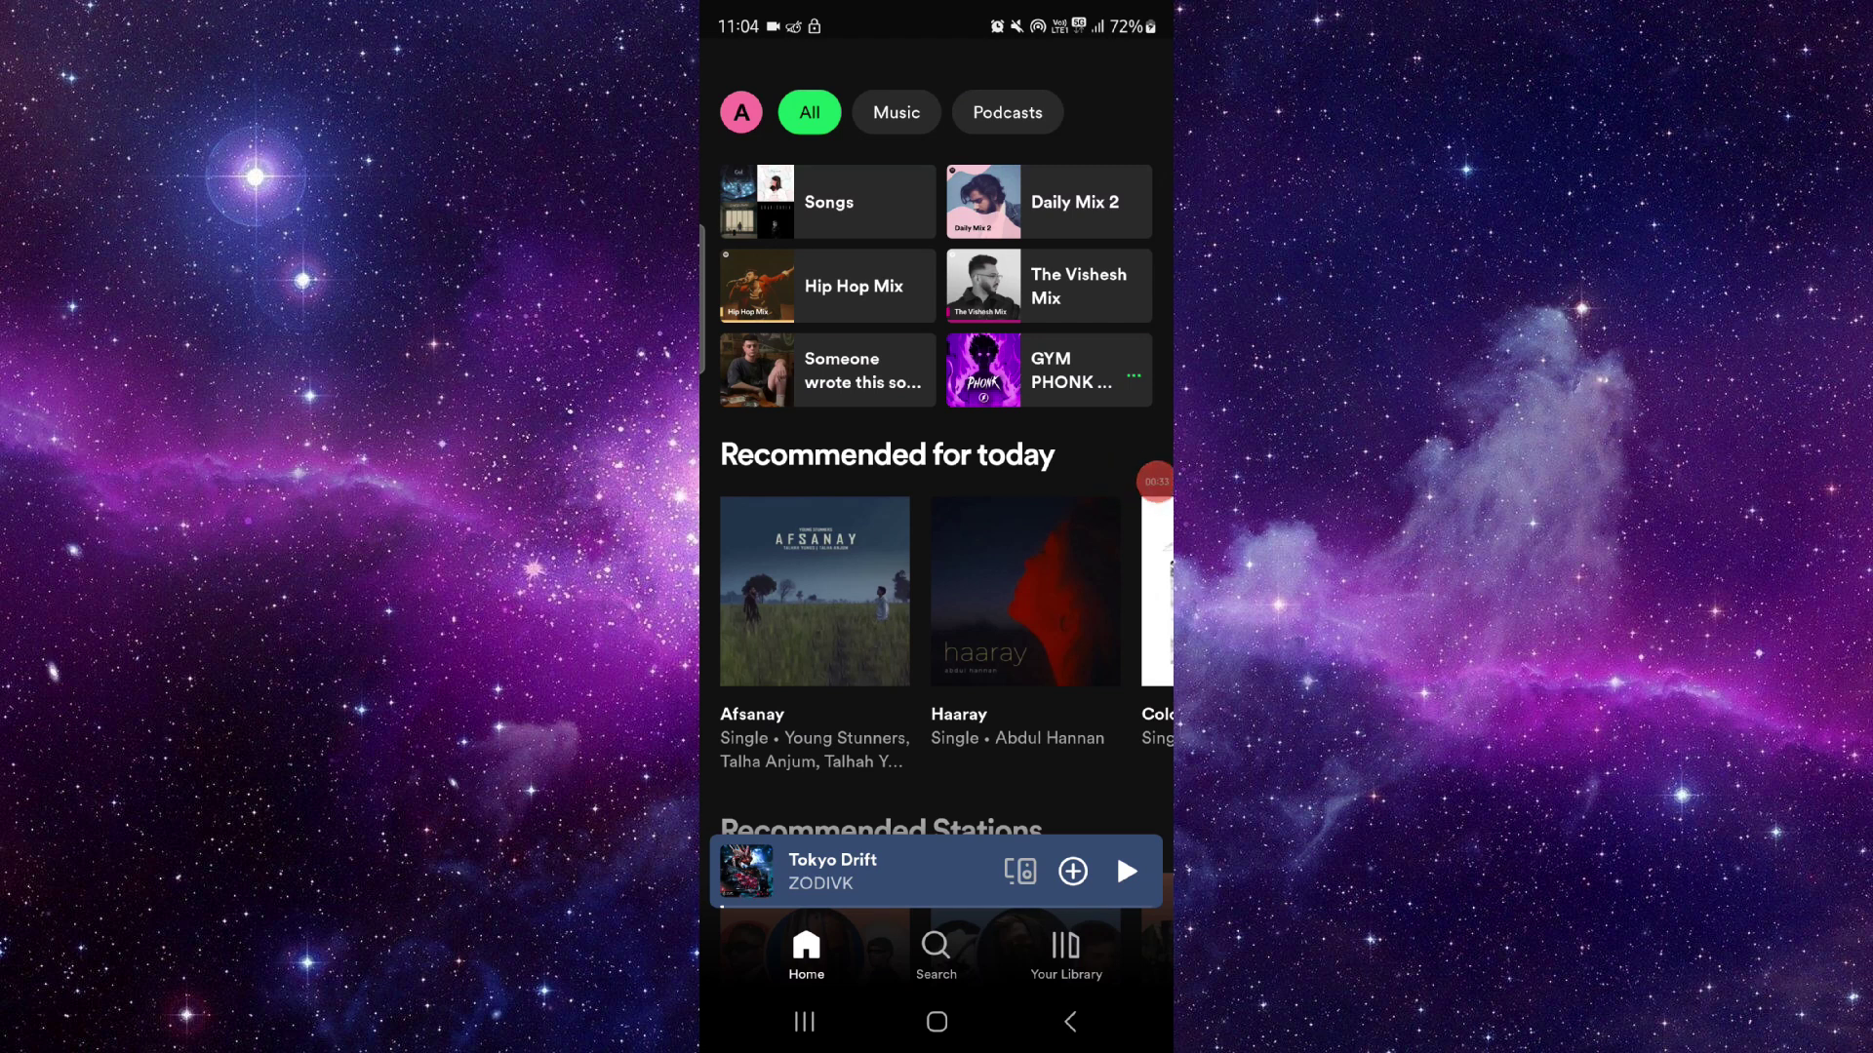
scroll(937, 586, down, 1)
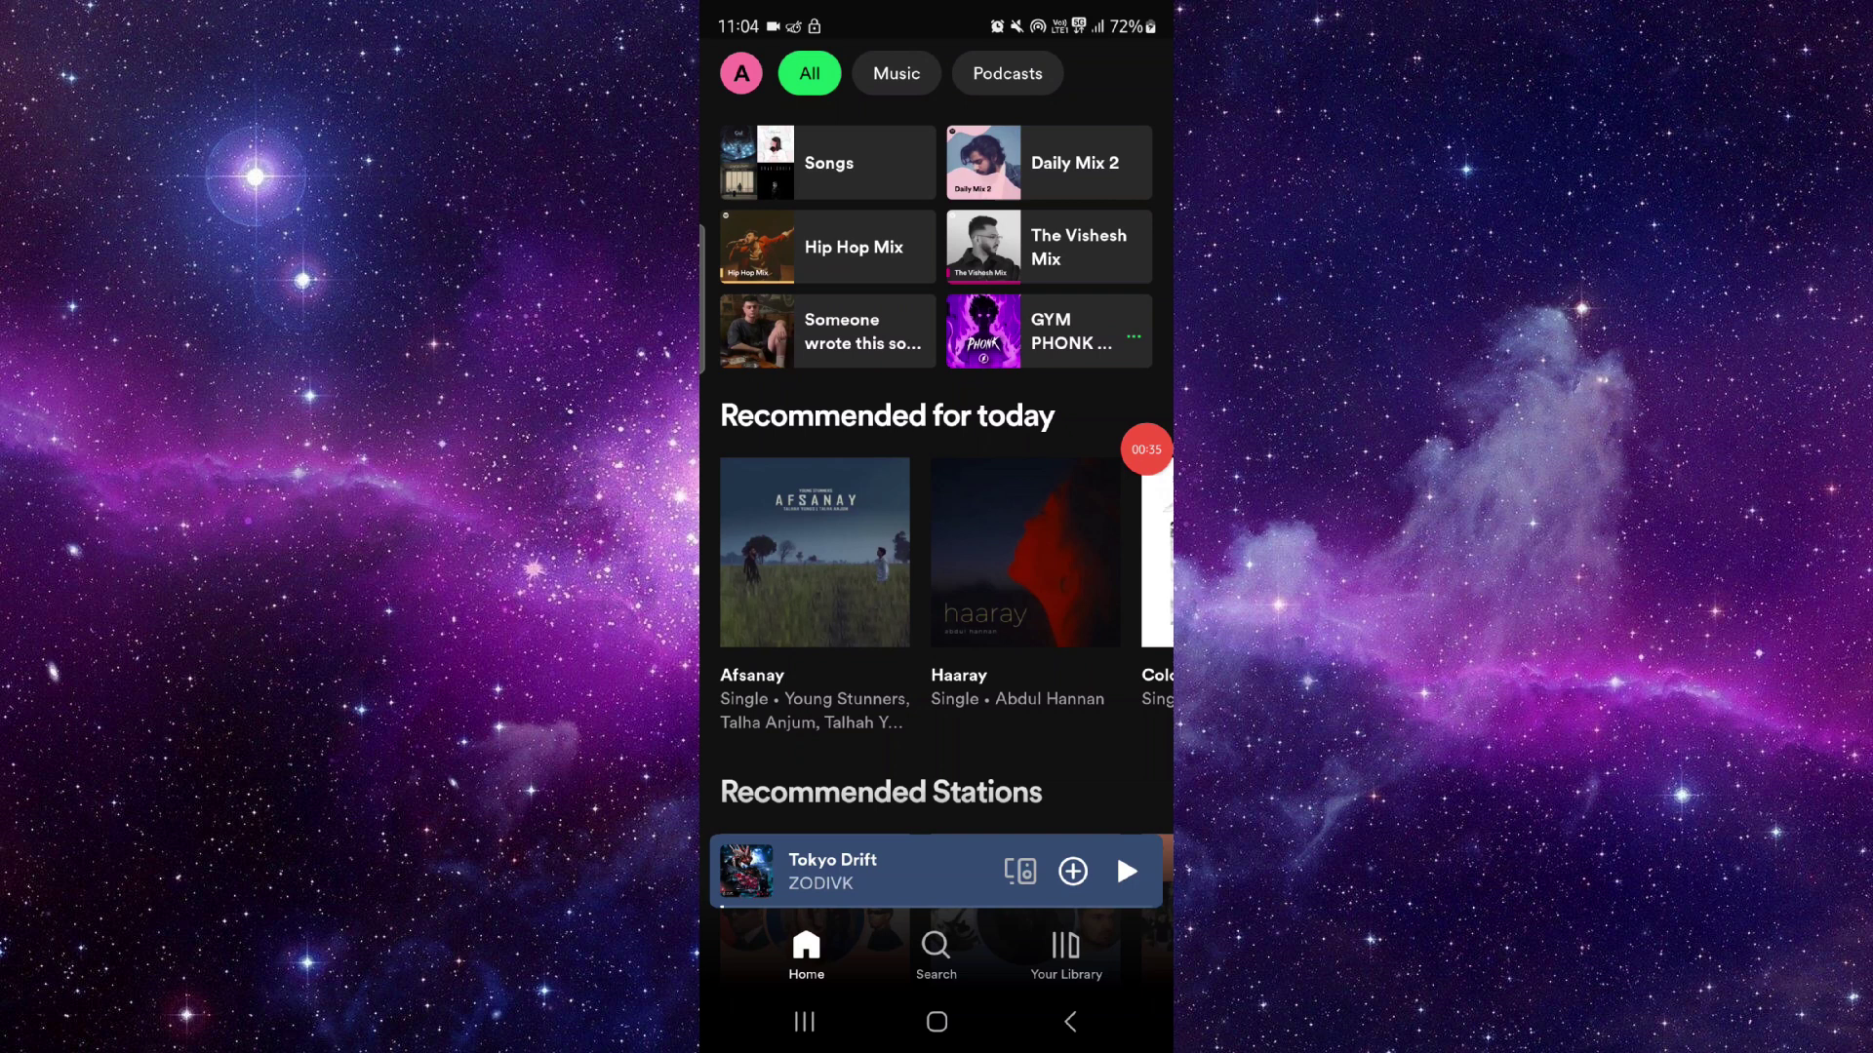
scroll(936, 586, up, 1)
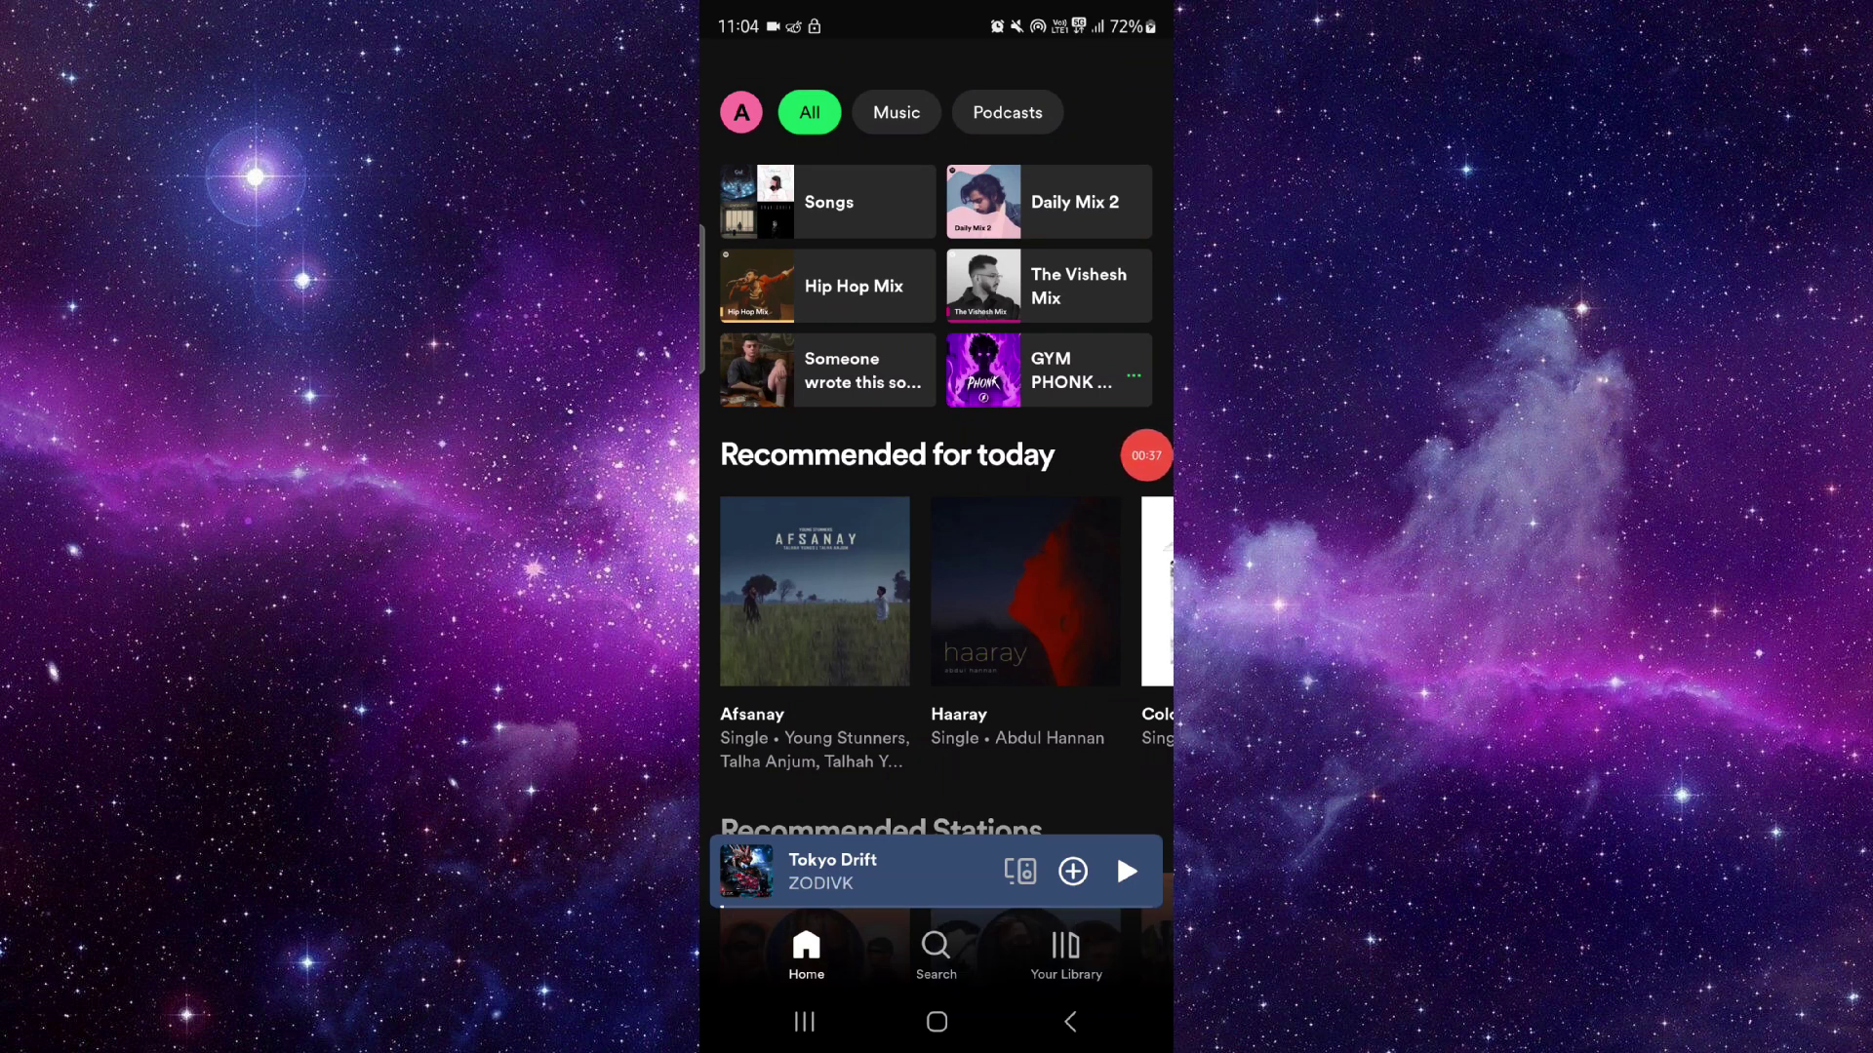